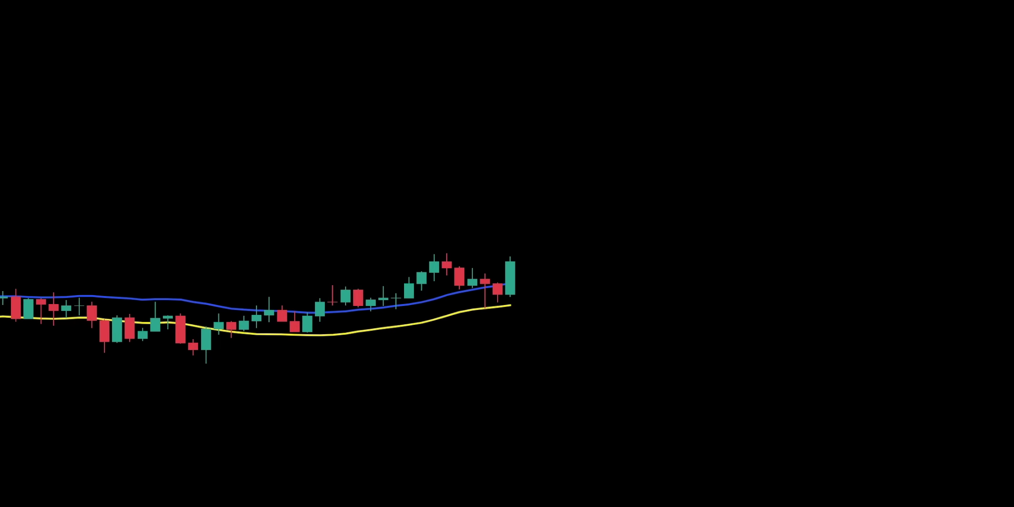
- Mark a long position at the latest candle's close, with its stop below the yellow average, a high target, and a widened box
{"action": "left_click", "coordinate": [509, 261]}
{"action": "left_click_drag", "start_coordinate": [509, 278], "coordinate": [509, 316]}
{"action": "left_click_drag", "start_coordinate": [509, 238], "coordinate": [508, 33]}
{"action": "left_click_drag", "start_coordinate": [678, 261], "coordinate": [802, 275]}
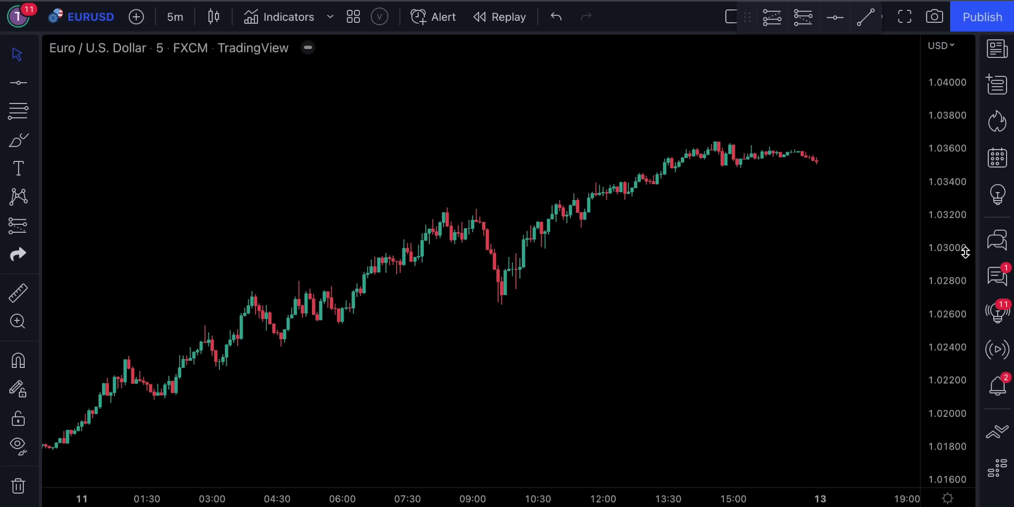
- Search the indicators for "moving average" and add the built-in Moving Average to the EURUSD chart
{"action": "left_click", "coordinate": [277, 18]}
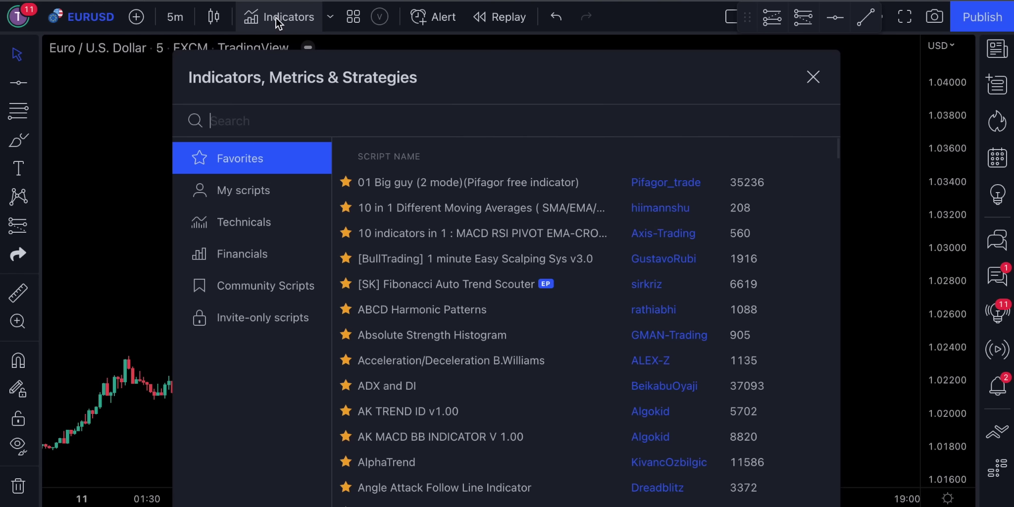
{"action": "type", "text": "moving average"}
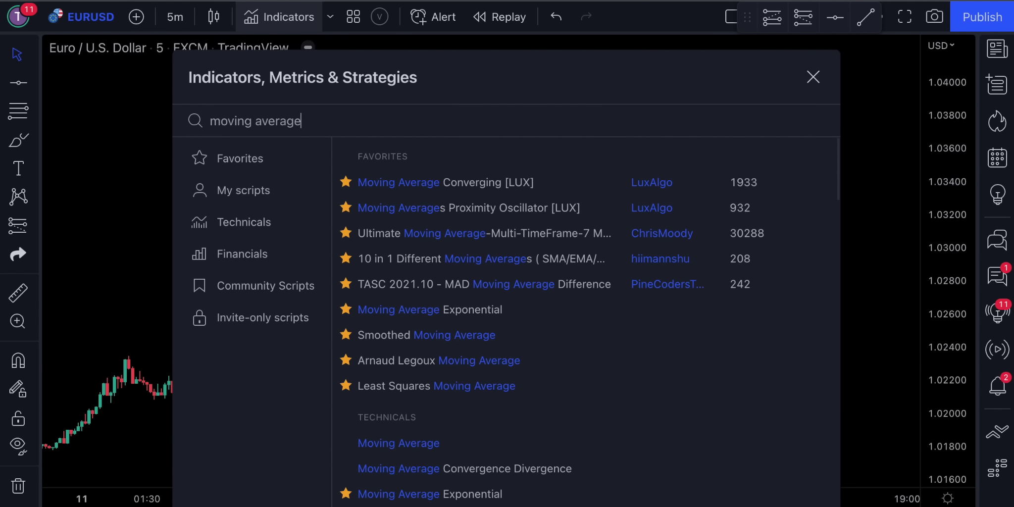
{"action": "left_click", "coordinate": [398, 443]}
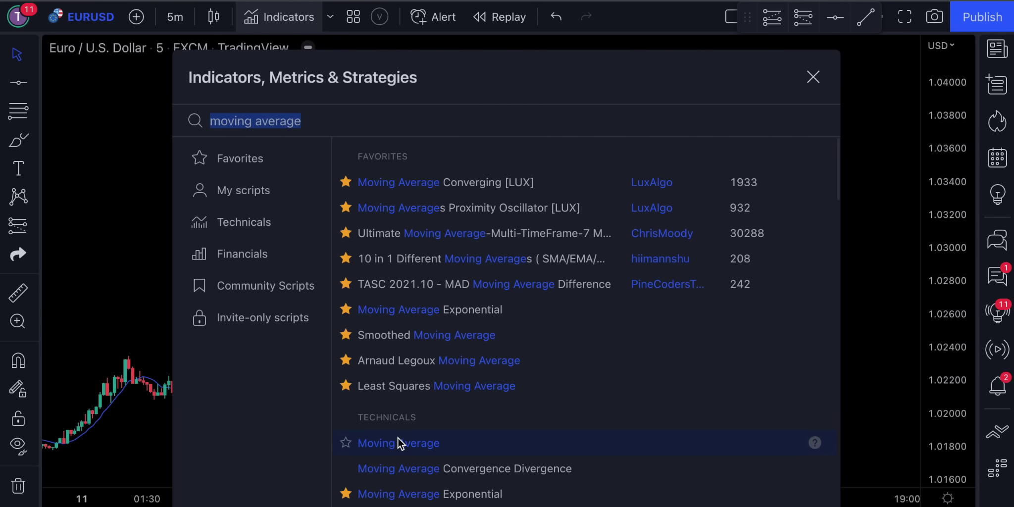
{"action": "left_click", "coordinate": [812, 77]}
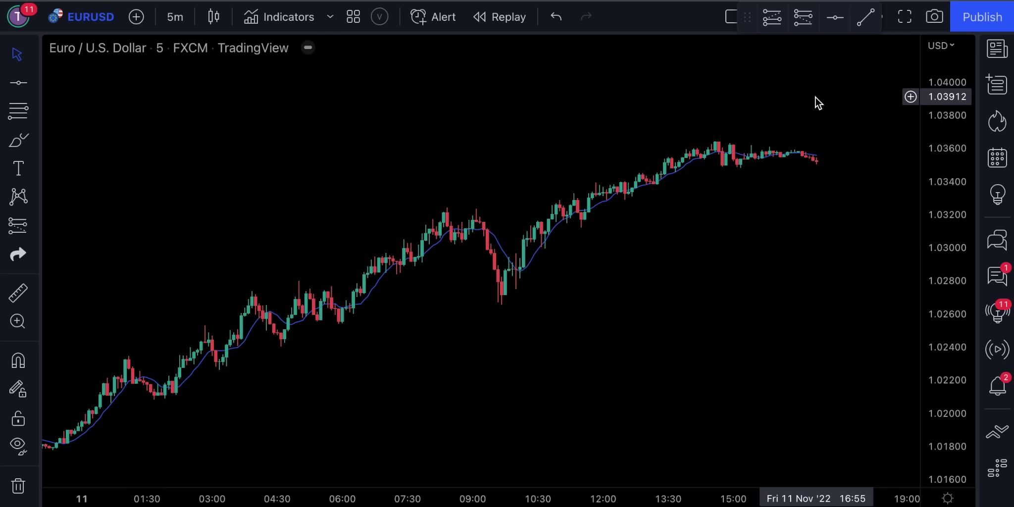
- Set the moving average's length to 21
{"action": "scroll", "coordinate": [646, 273], "scroll_direction": "up", "scroll_amount": 3}
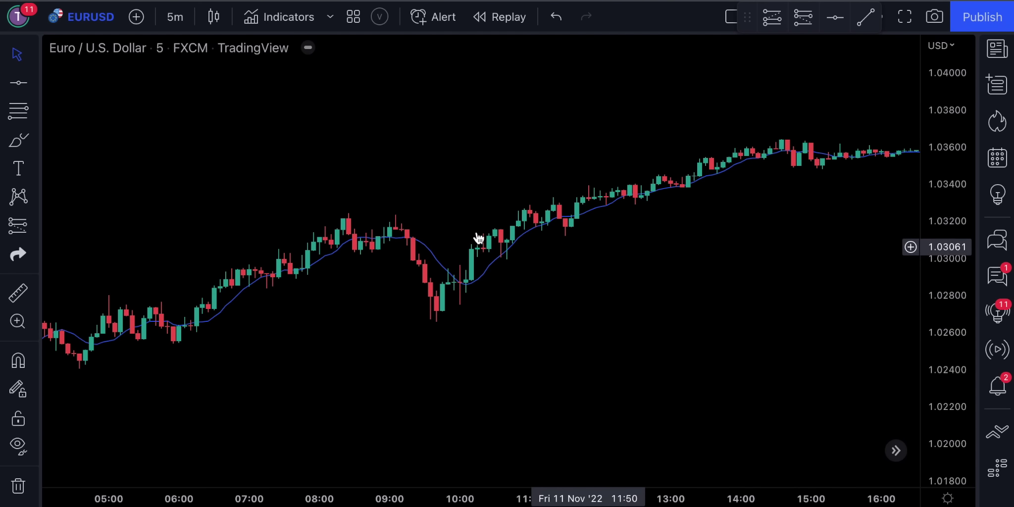
{"action": "double_click", "coordinate": [434, 265]}
{"action": "double_click", "coordinate": [450, 210]}
{"action": "type", "text": "21"}
{"action": "left_click", "coordinate": [620, 485]}
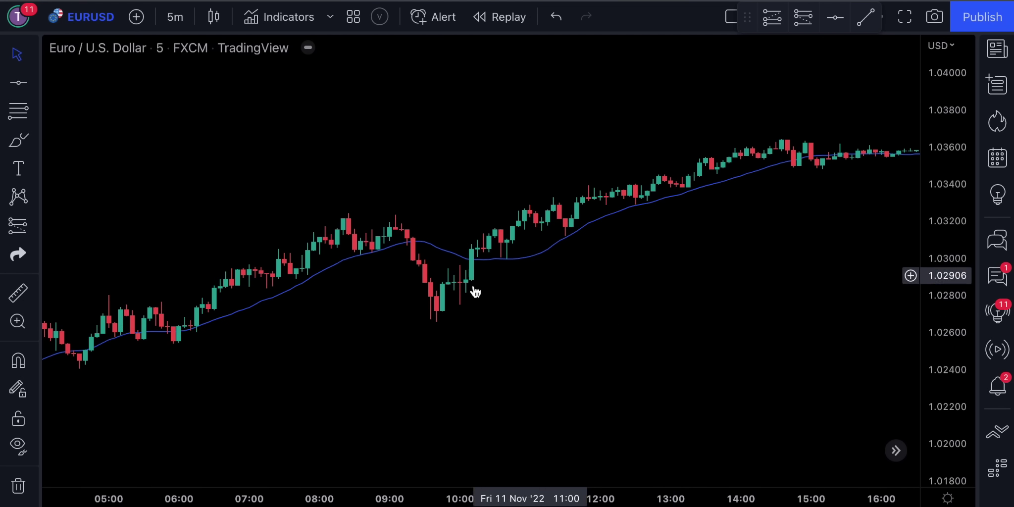
- Mark a long position near 06:00 with entry 1.02632, stop 1.02521 and target 1.03104
{"action": "left_click", "coordinate": [773, 19]}
{"action": "left_click", "coordinate": [188, 323]}
{"action": "left_click_drag", "start_coordinate": [179, 372], "coordinate": [178, 347]}
{"action": "left_click_drag", "start_coordinate": [199, 246], "coordinate": [199, 219]}
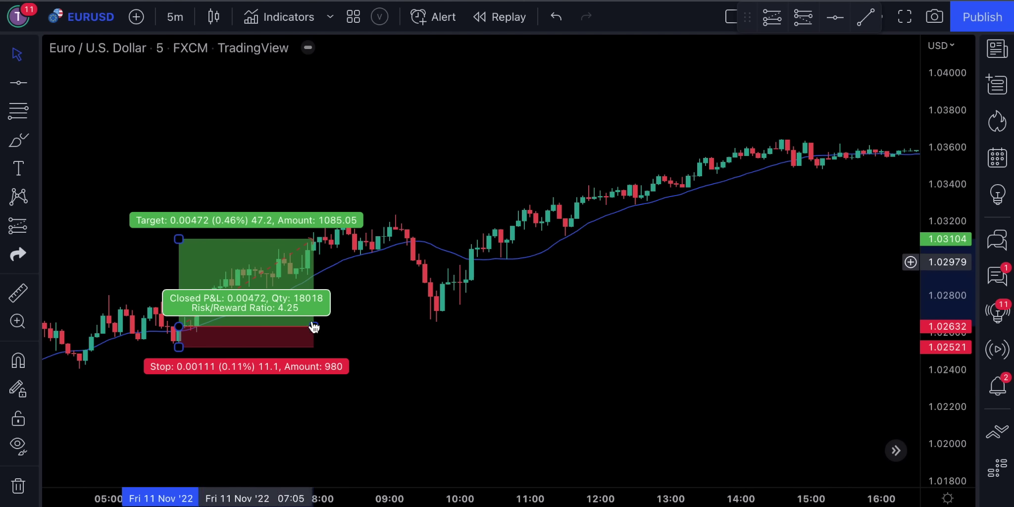
- Mark a short position near 09:20 with stop 1.03252 and target 1.02714, and narrow it to end at about 10:00
{"action": "left_click", "coordinate": [436, 327]}
{"action": "left_click", "coordinate": [803, 17]}
{"action": "left_click", "coordinate": [419, 256]}
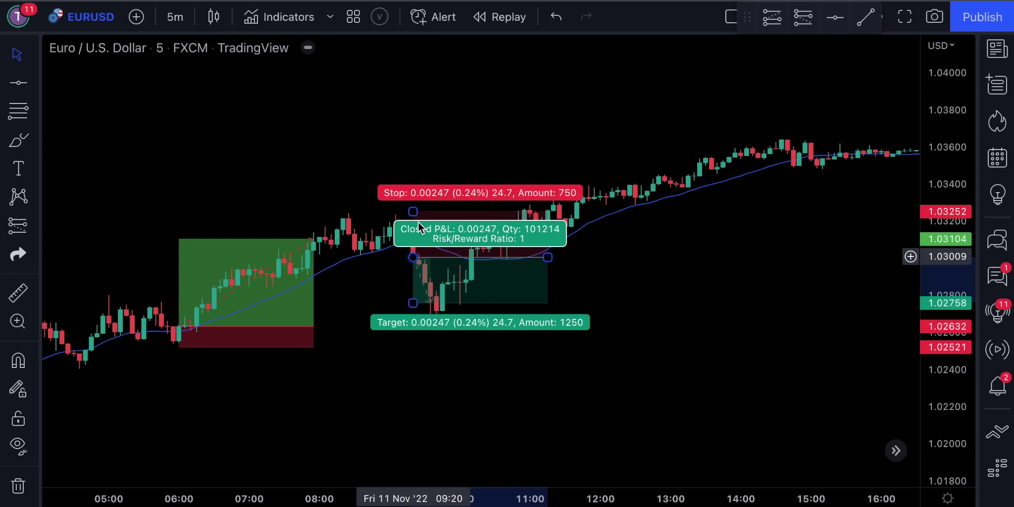
{"action": "left_click_drag", "start_coordinate": [500, 262], "coordinate": [478, 262]}
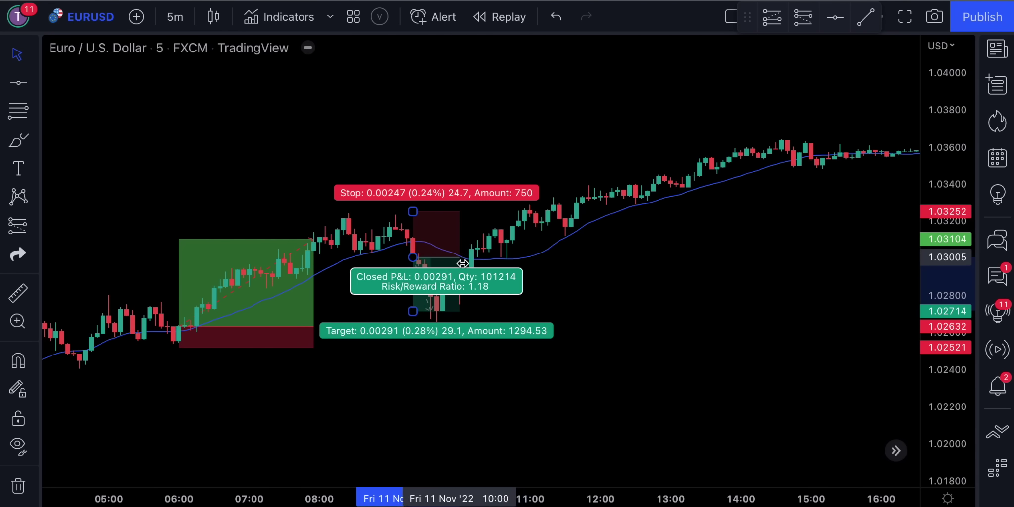
- Mark a long position at 10:10 with entry 1.03044, stop 1.02692 and target 1.03631, extended to about 14:50
{"action": "left_click", "coordinate": [473, 250]}
{"action": "left_click_drag", "start_coordinate": [470, 295], "coordinate": [471, 315]}
{"action": "left_click_drag", "start_coordinate": [472, 204], "coordinate": [471, 141]}
{"action": "left_click_drag", "start_coordinate": [607, 251], "coordinate": [802, 255]}
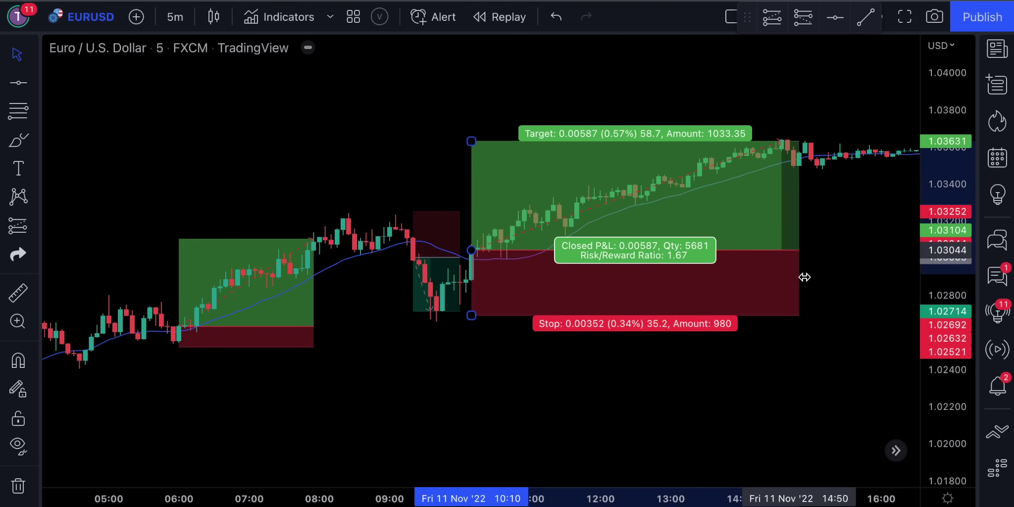
{"action": "left_click", "coordinate": [839, 280]}
- Mark a long position at the upward cross near 02:05 with entry 1.02209, stop 1.02076 and target 1.02672
{"action": "scroll", "coordinate": [841, 280], "scroll_direction": "right", "scroll_amount": 5}
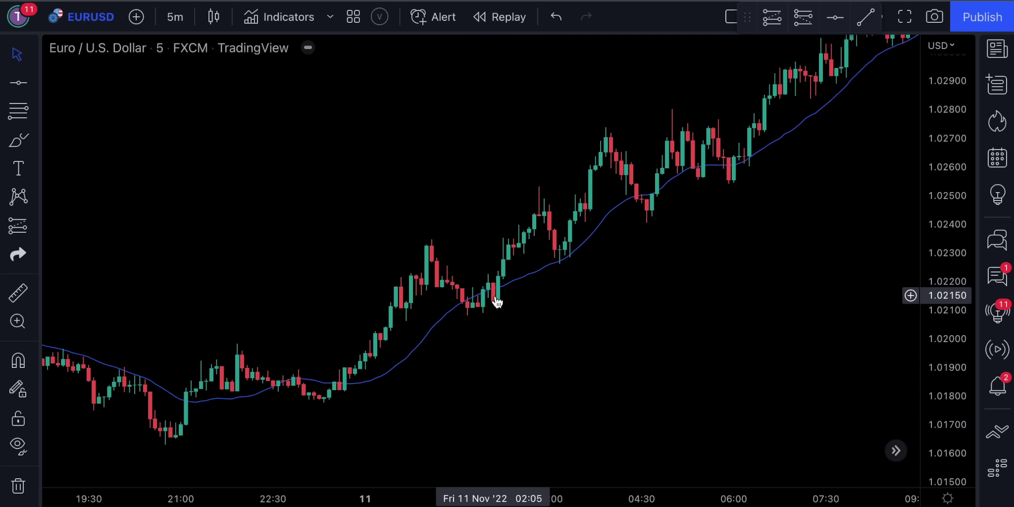
{"action": "left_click", "coordinate": [498, 278]}
{"action": "left_click_drag", "start_coordinate": [498, 368], "coordinate": [498, 317]}
{"action": "left_click_drag", "start_coordinate": [498, 186], "coordinate": [502, 146]}
- Mark a second long position near 04:40 with entry 1.02511, stop 1.02378 and target 1.02914
{"action": "scroll", "coordinate": [694, 280], "scroll_direction": "right", "scroll_amount": 3}
{"action": "left_click", "coordinate": [18, 226]}
{"action": "left_click", "coordinate": [614, 222]}
{"action": "left_click_drag", "start_coordinate": [623, 263], "coordinate": [623, 260]}
{"action": "left_click_drag", "start_coordinate": [614, 128], "coordinate": [613, 106]}
{"action": "scroll", "coordinate": [809, 182], "scroll_direction": "right", "scroll_amount": 5}
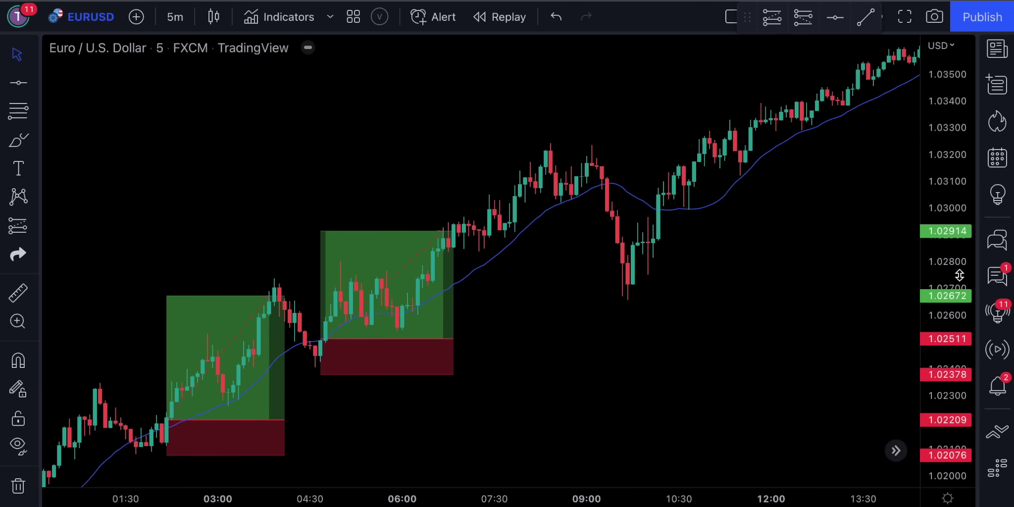
- Mark a third long position after the 09:30 dip with entry 1.03053, stop 1.02772 and target 1.03597, extended to about 14:30
{"action": "scroll", "coordinate": [717, 313], "scroll_direction": "right", "scroll_amount": 5}
{"action": "left_click", "coordinate": [18, 226]}
{"action": "left_click", "coordinate": [461, 301]}
{"action": "left_click_drag", "start_coordinate": [461, 238], "coordinate": [461, 176]}
{"action": "left_click_drag", "start_coordinate": [594, 301], "coordinate": [733, 301]}
{"action": "left_click_drag", "start_coordinate": [461, 381], "coordinate": [460, 365]}
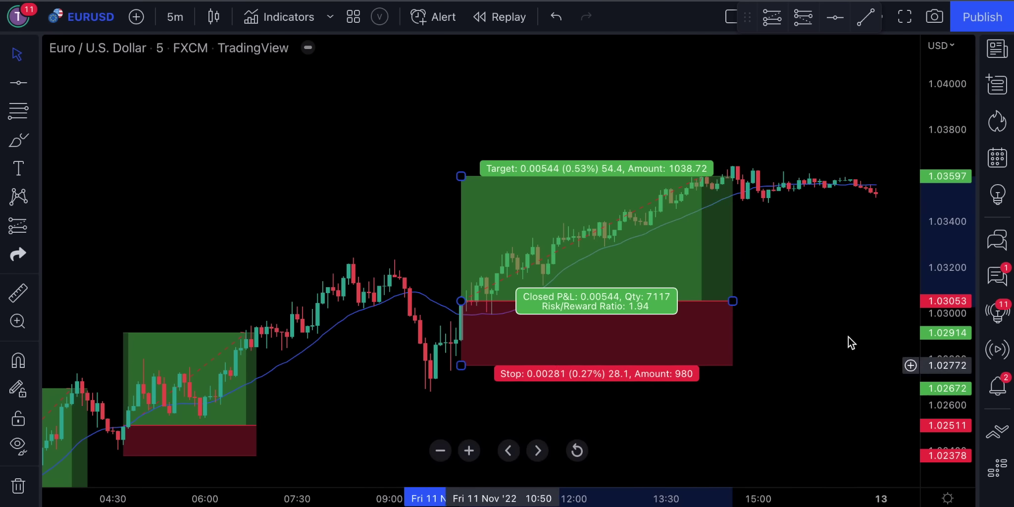
{"action": "left_click", "coordinate": [848, 336]}
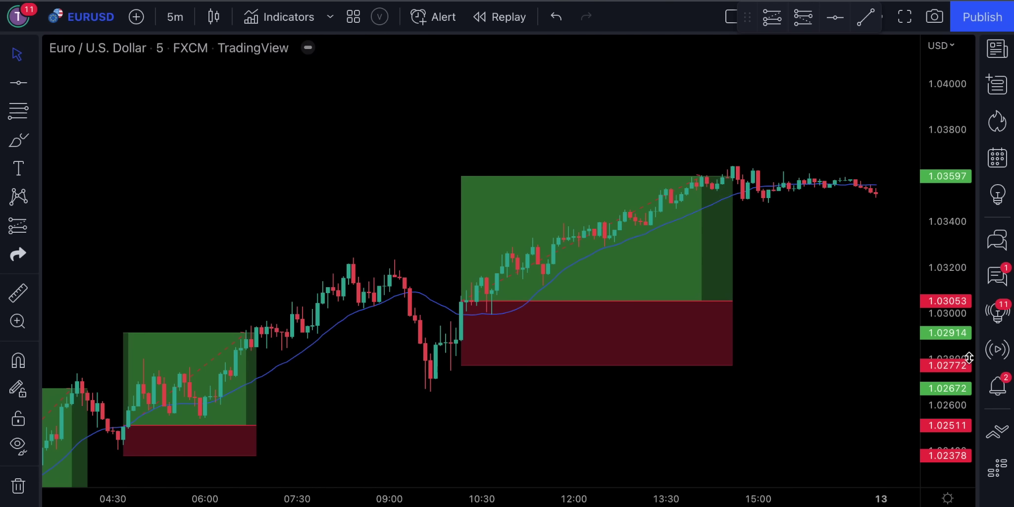
- Remove all position drawings from the chart
{"action": "left_click", "coordinate": [18, 486]}
{"action": "left_click", "coordinate": [99, 482]}
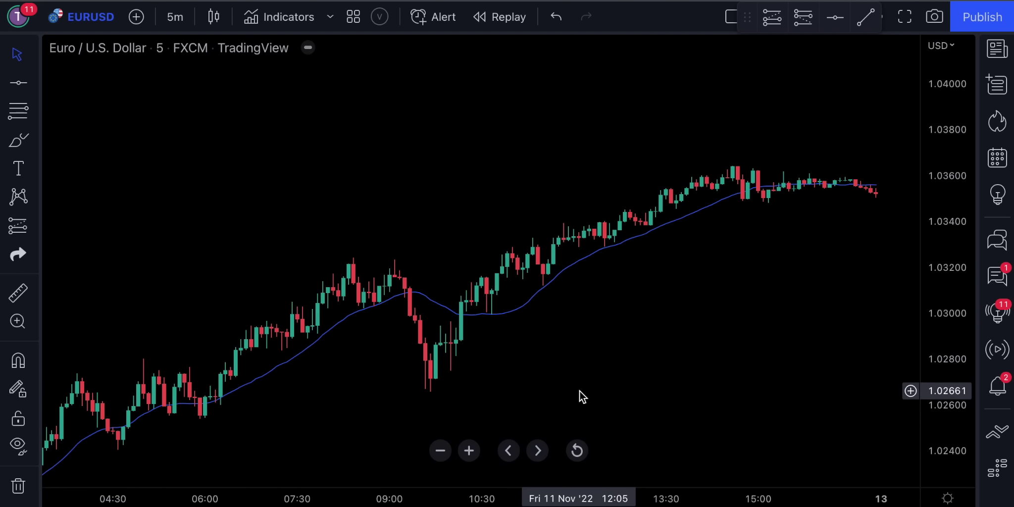
- Search the indicators for "moving" and add a second Moving Average to the chart
{"action": "left_click", "coordinate": [286, 20]}
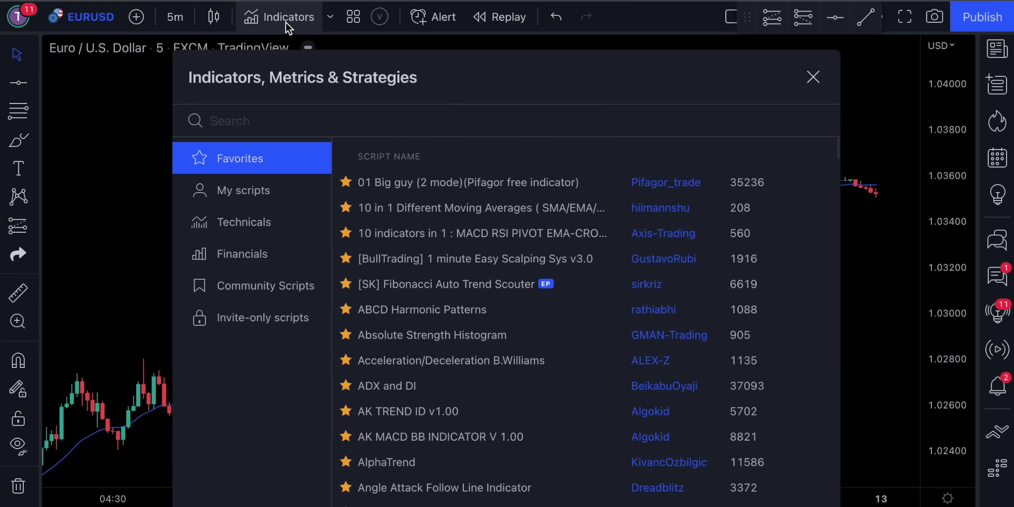
{"action": "type", "text": "moving"}
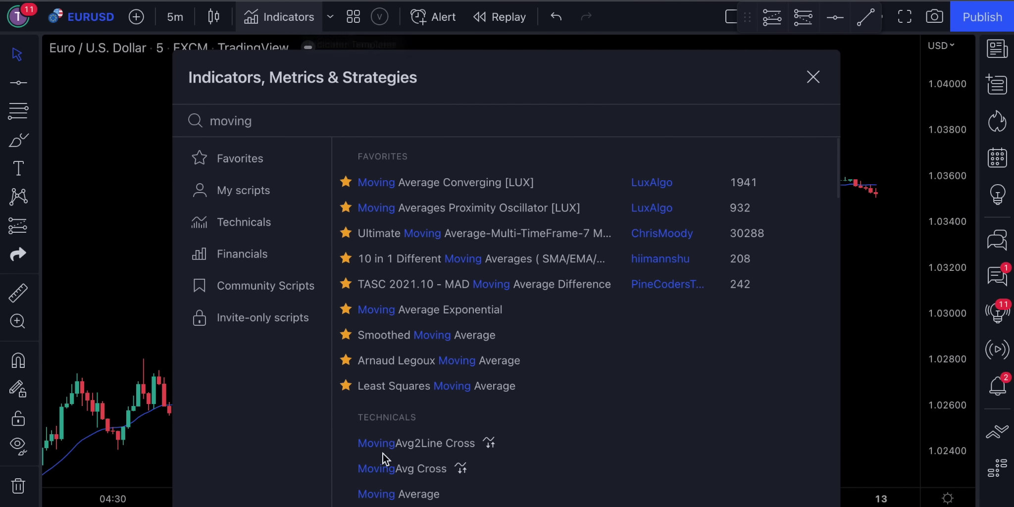
{"action": "left_click", "coordinate": [396, 491]}
{"action": "left_click", "coordinate": [816, 83]}
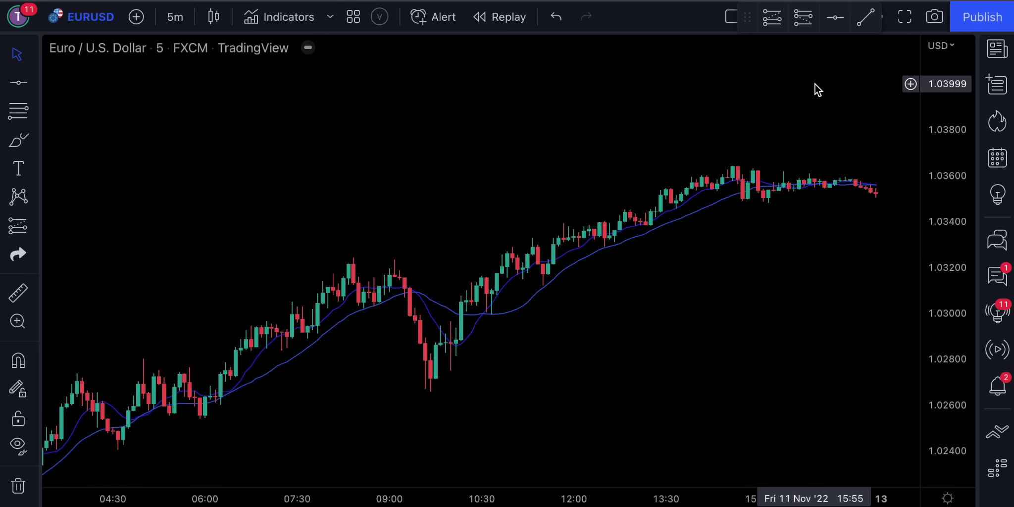
- Set the length of the 21-period moving average to 20 and its source to high
{"action": "double_click", "coordinate": [584, 258]}
{"action": "double_click", "coordinate": [461, 213]}
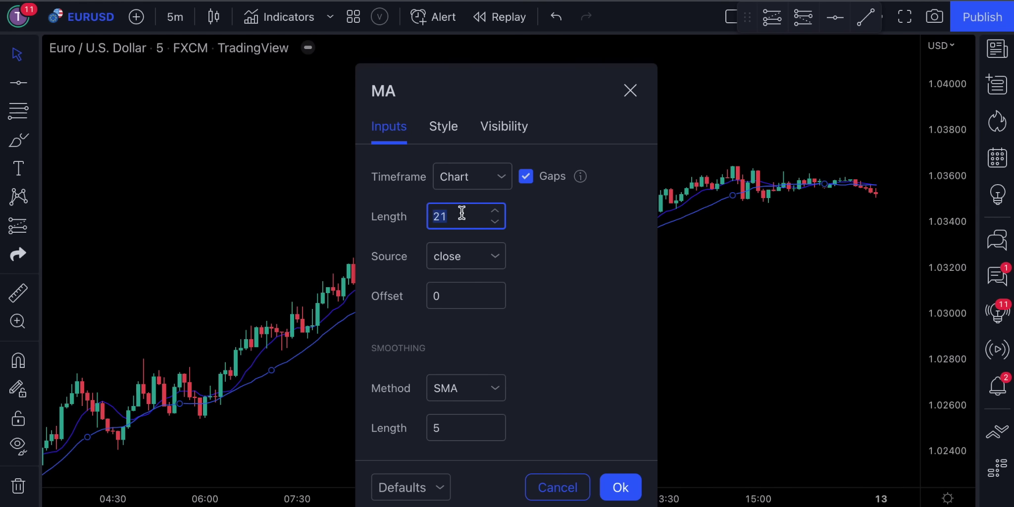
{"action": "type", "text": "20"}
{"action": "left_click", "coordinate": [500, 255]}
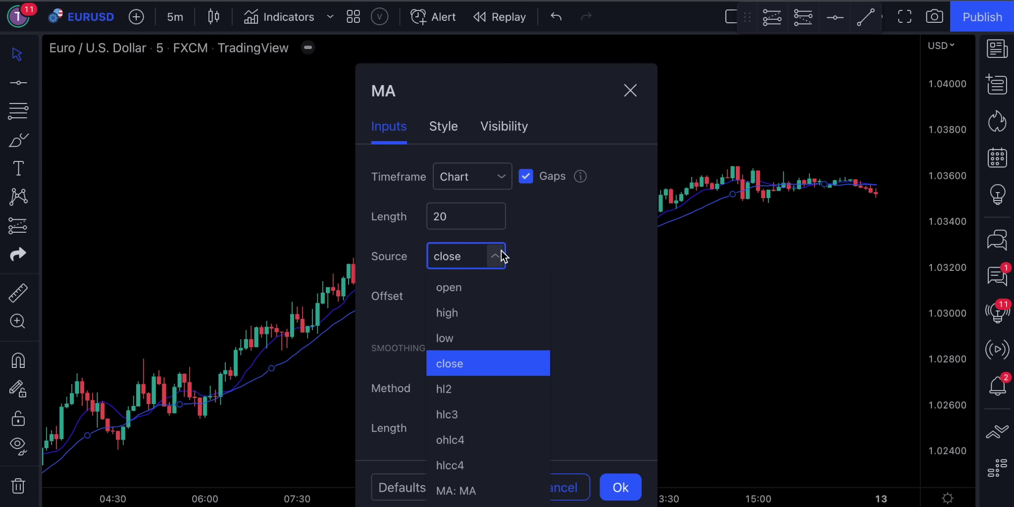
{"action": "left_click", "coordinate": [457, 309]}
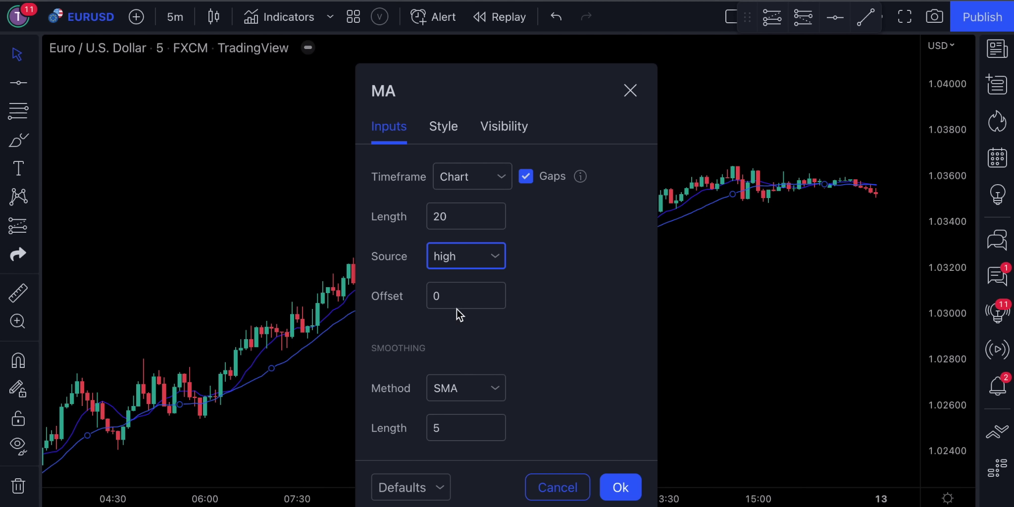
- Give the high-source moving average's blue line the second thickness and close its settings
{"action": "left_click", "coordinate": [447, 129]}
{"action": "left_click", "coordinate": [509, 180]}
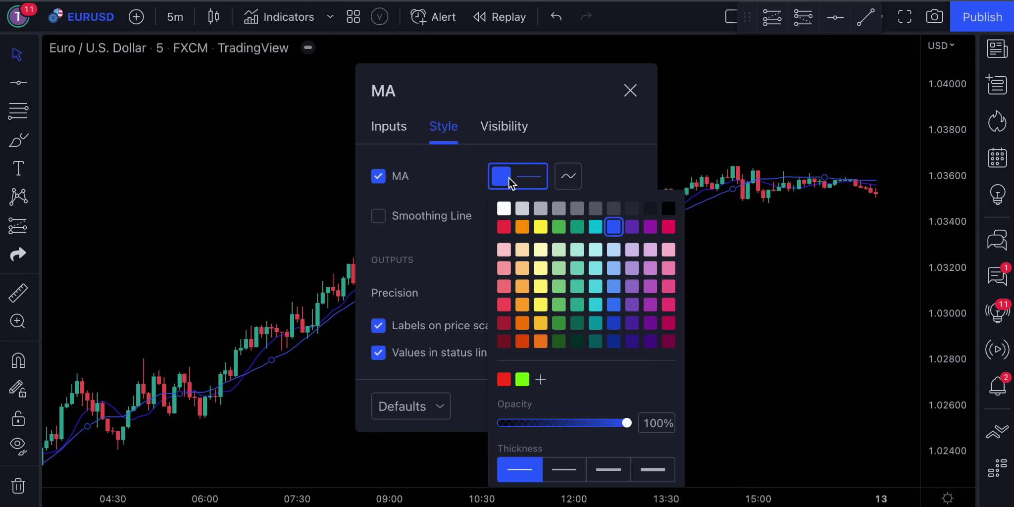
{"action": "left_click", "coordinate": [563, 468]}
{"action": "left_click", "coordinate": [594, 357]}
{"action": "left_click", "coordinate": [698, 302]}
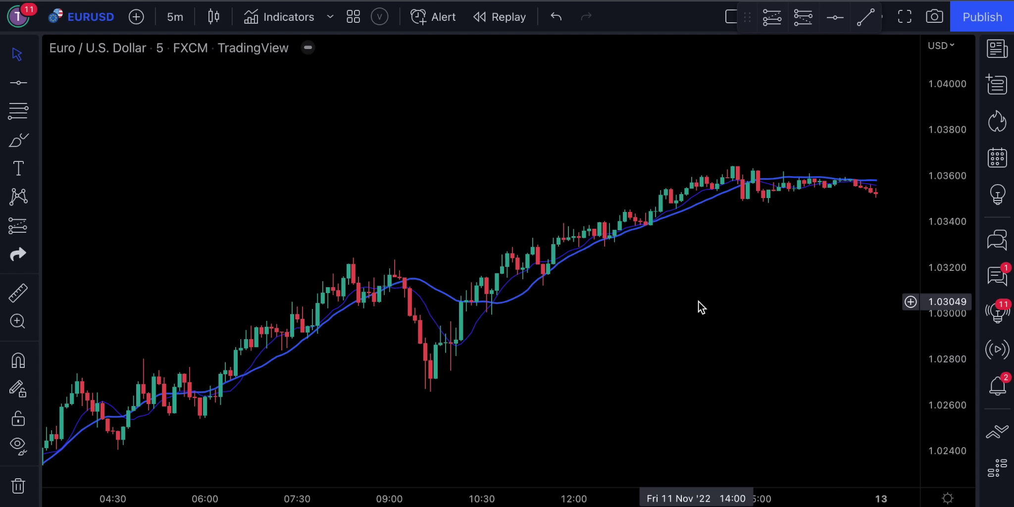
- Set the other moving average's length to 20 and its source to low
{"action": "double_click", "coordinate": [510, 281]}
{"action": "left_click", "coordinate": [406, 170]}
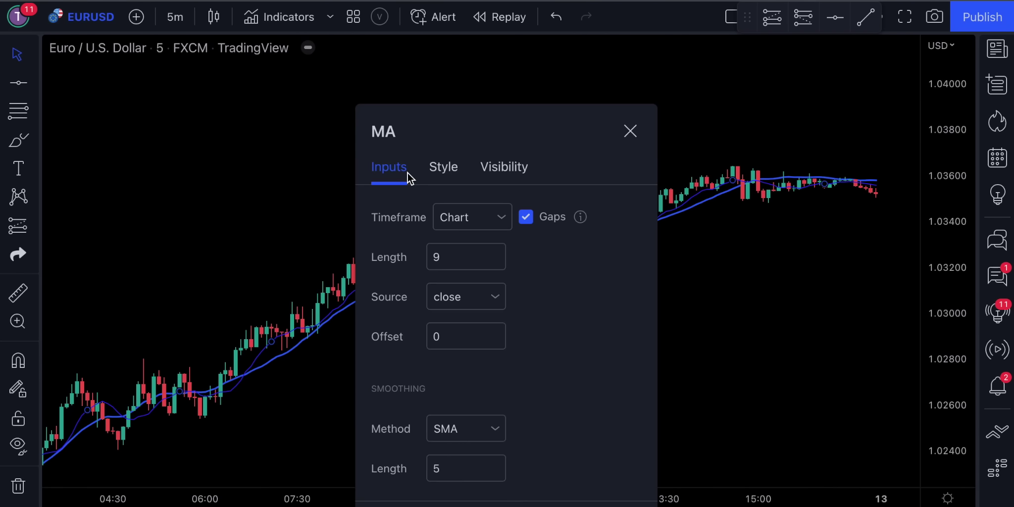
{"action": "double_click", "coordinate": [438, 257]}
{"action": "type", "text": "20"}
{"action": "left_click", "coordinate": [493, 297]}
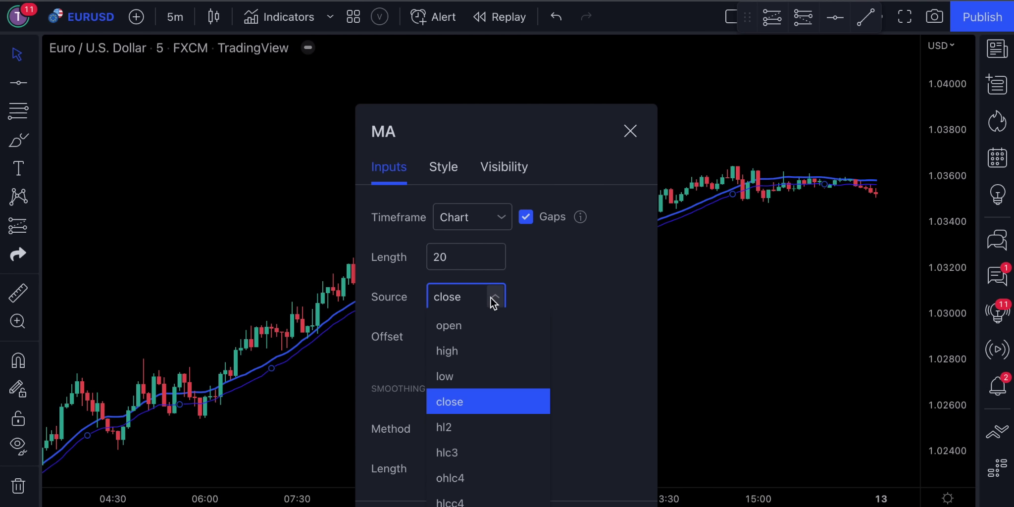
{"action": "left_click", "coordinate": [461, 377]}
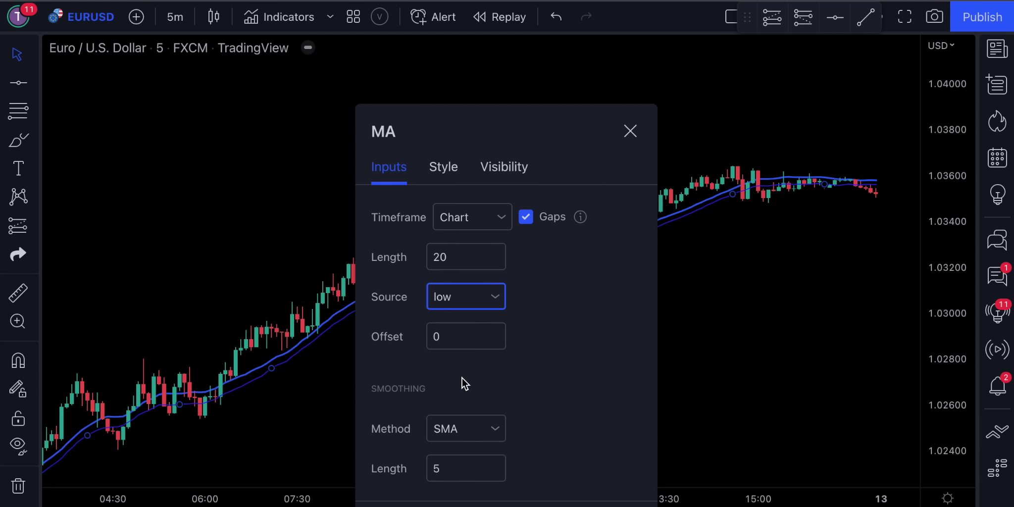
- Color the low-source moving average line yellow and close its settings
{"action": "left_click", "coordinate": [442, 168]}
{"action": "left_click", "coordinate": [499, 217]}
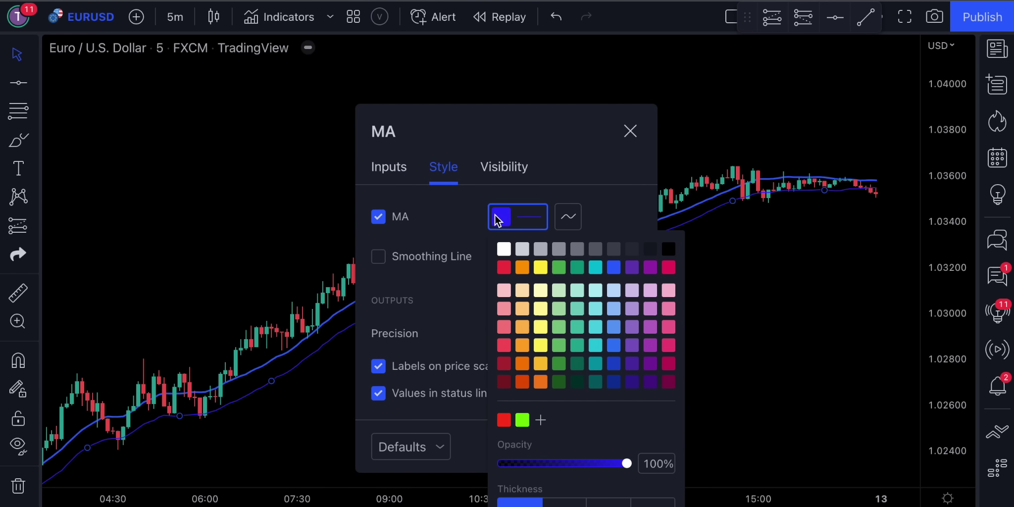
{"action": "left_click", "coordinate": [540, 267]}
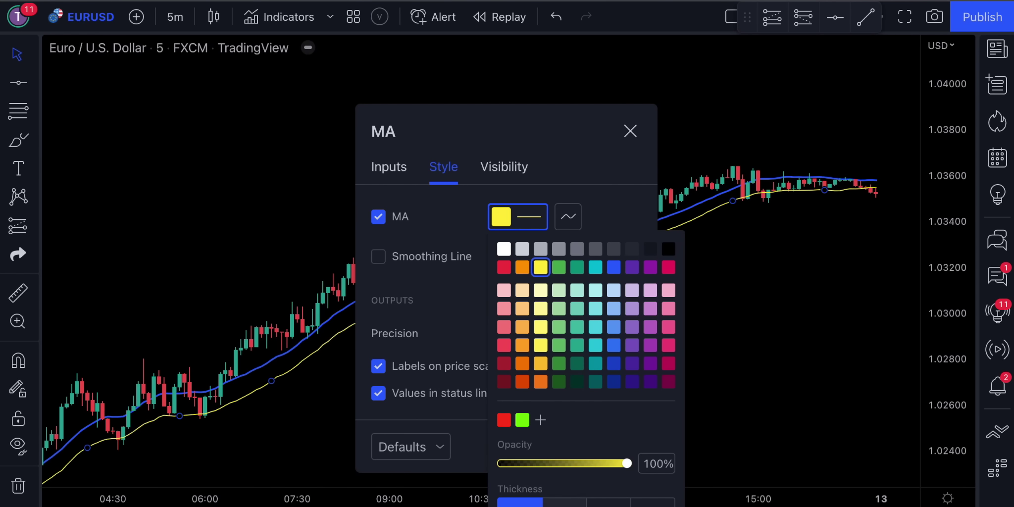
{"action": "key", "text": "Escape"}
{"action": "key", "text": "Escape"}
{"action": "left_click", "coordinate": [679, 311]}
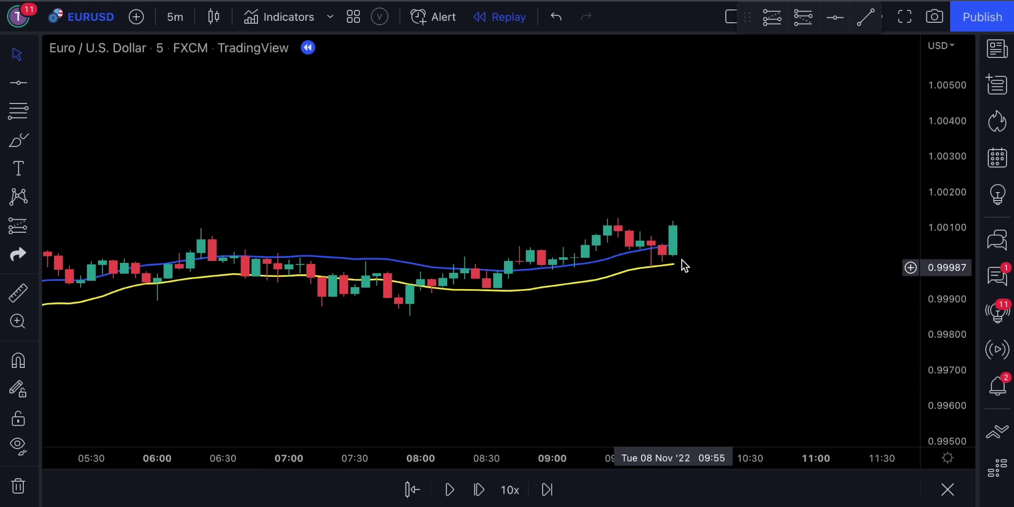
- Mark a long position on the 09:55 candle with entry 1.00101, stop 0.99954 and target 1.00322, and advance the replay
{"action": "left_click", "coordinate": [771, 16]}
{"action": "left_click", "coordinate": [672, 228]}
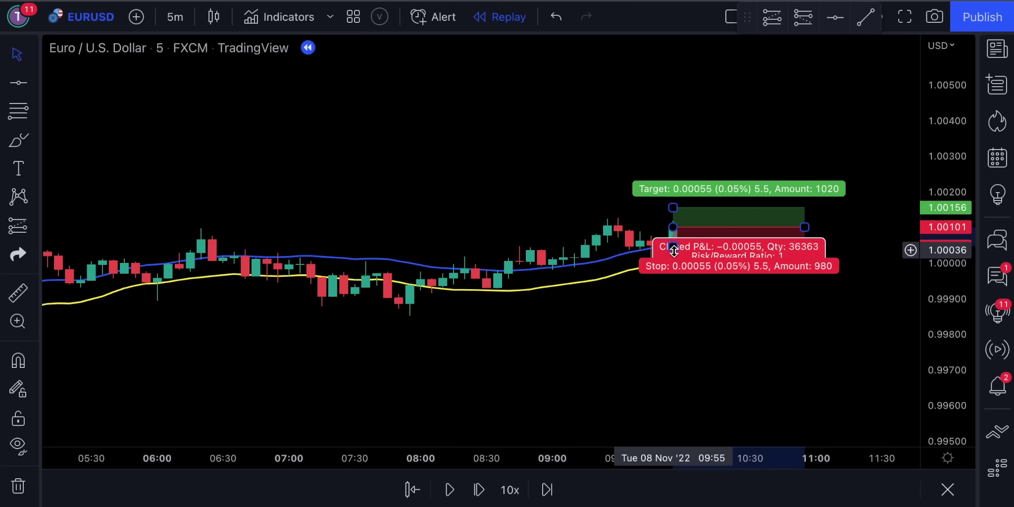
{"action": "left_click_drag", "start_coordinate": [673, 247], "coordinate": [673, 279]}
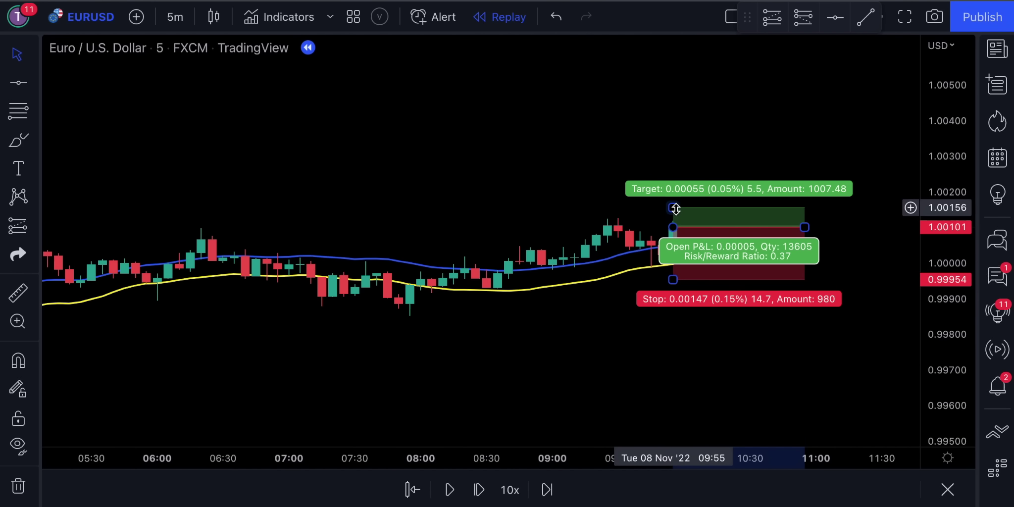
{"action": "left_click_drag", "start_coordinate": [675, 209], "coordinate": [683, 143]}
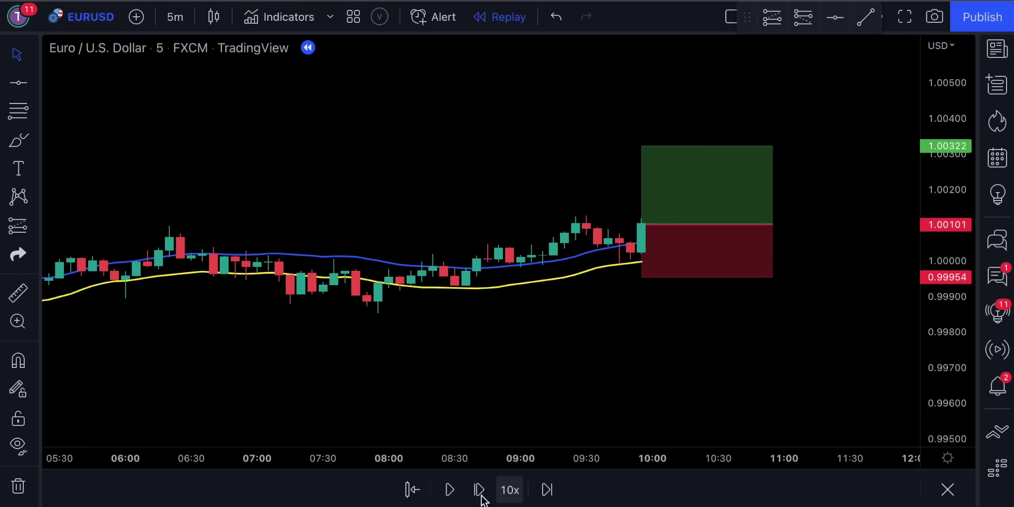
{"action": "left_click", "coordinate": [478, 490]}
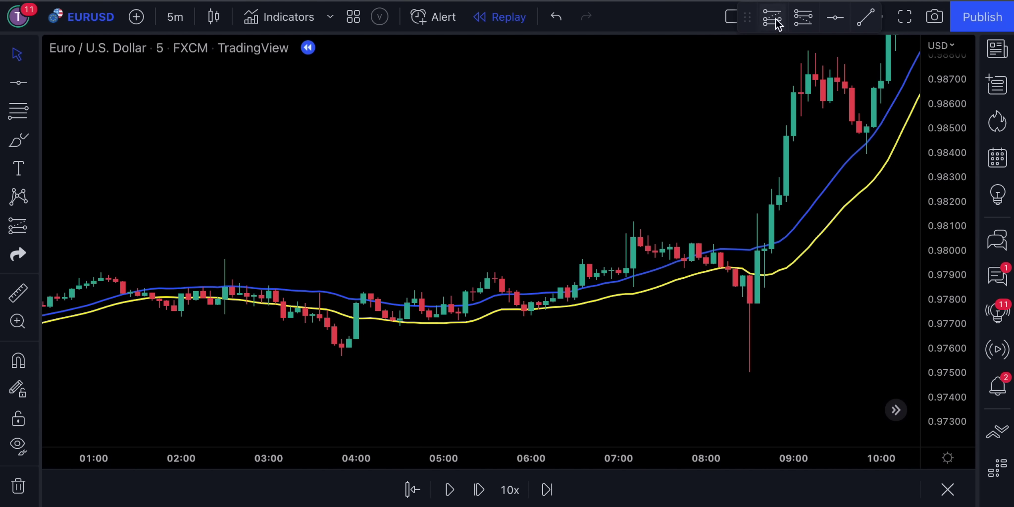
- Mark a long position on the 4 November rise before 07:00 with entry 0.97841, stop 0.97731 and a target above
{"action": "left_click", "coordinate": [560, 289]}
{"action": "left_click_drag", "start_coordinate": [560, 381], "coordinate": [562, 315]}
{"action": "left_click_drag", "start_coordinate": [559, 198], "coordinate": [561, 232]}
{"action": "scroll", "coordinate": [678, 307], "scroll_direction": "right", "scroll_amount": 5}
{"action": "scroll", "coordinate": [678, 323], "scroll_direction": "right", "scroll_amount": 15}
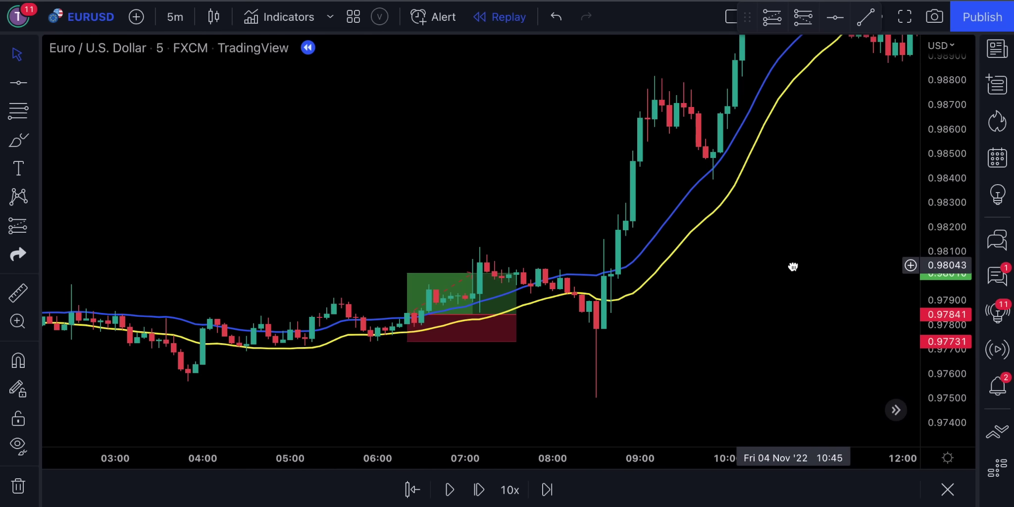
- Mark a long position on the 14:20 candle of 4 November with entry 0.99249, tightening the stop below the yellow line and lowering the target
{"action": "left_click", "coordinate": [656, 236]}
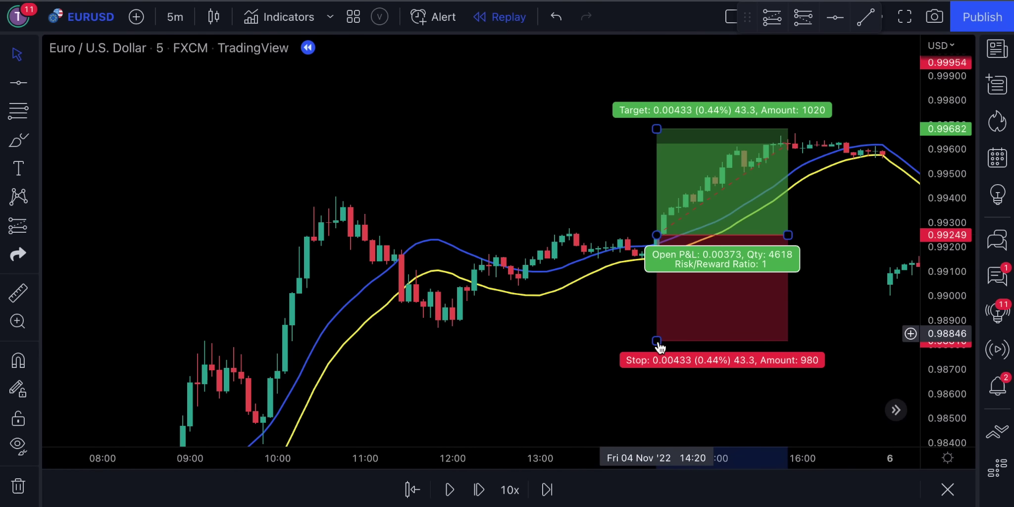
{"action": "left_click_drag", "start_coordinate": [658, 340], "coordinate": [656, 266]}
{"action": "left_click_drag", "start_coordinate": [657, 130], "coordinate": [676, 187]}
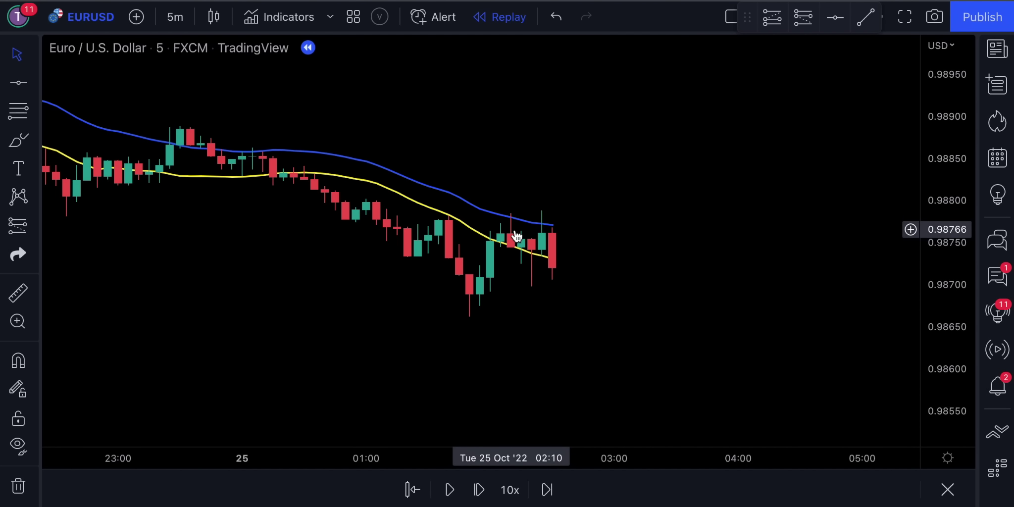
- Mark the swing high before 25 October with a red cross, and place a short position on the 02:30 candle with entry 0.98719 and stop 0.98783
{"action": "left_click", "coordinate": [18, 254]}
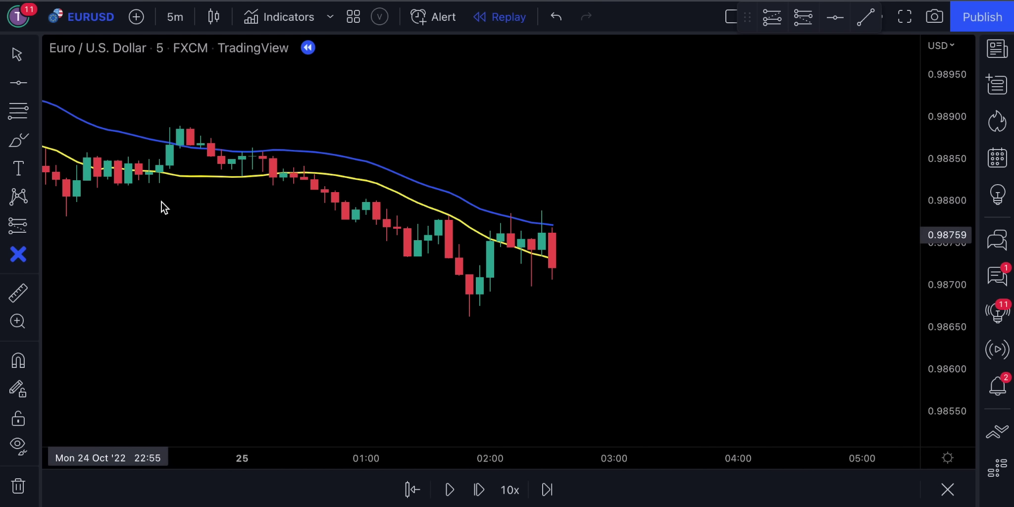
{"action": "left_click", "coordinate": [184, 91]}
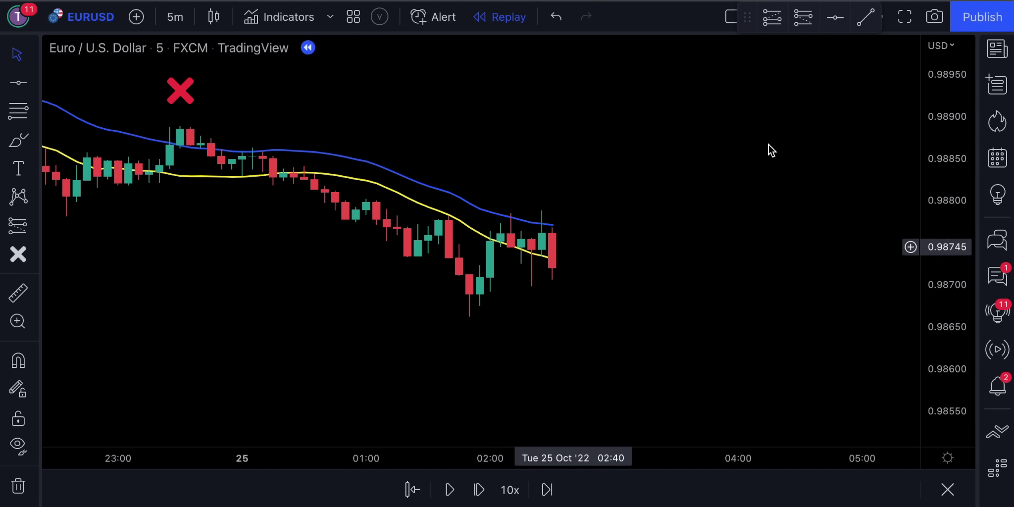
{"action": "left_click", "coordinate": [802, 18]}
{"action": "left_click", "coordinate": [552, 268]}
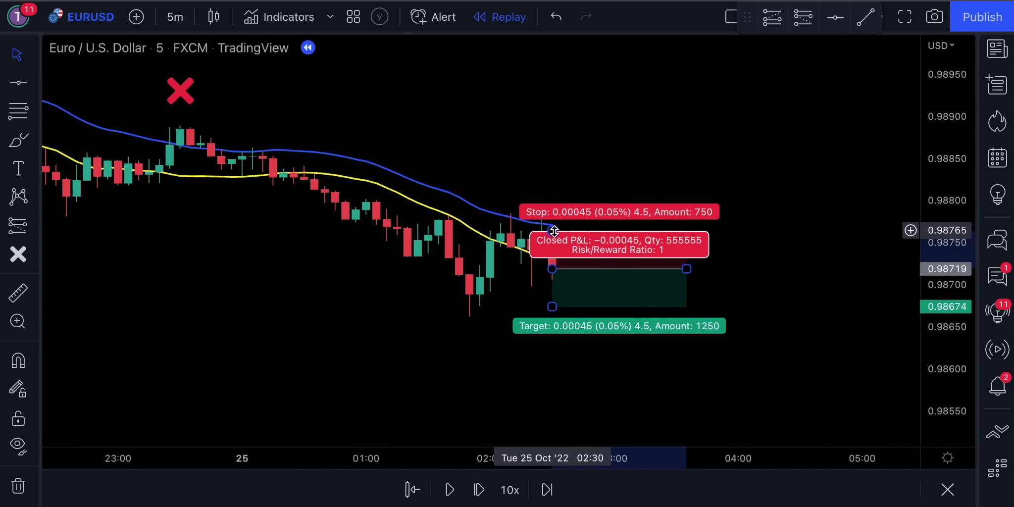
{"action": "left_click_drag", "start_coordinate": [552, 230], "coordinate": [554, 215]}
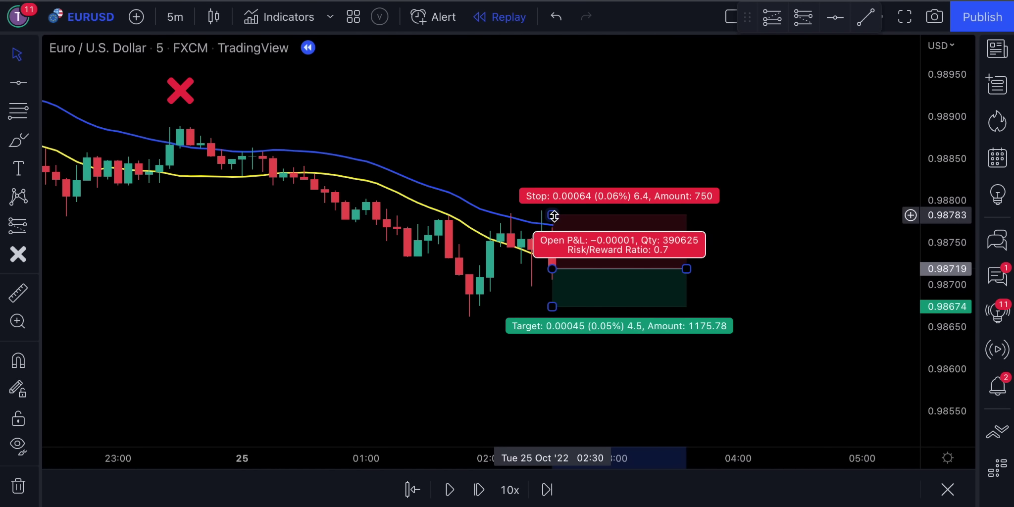